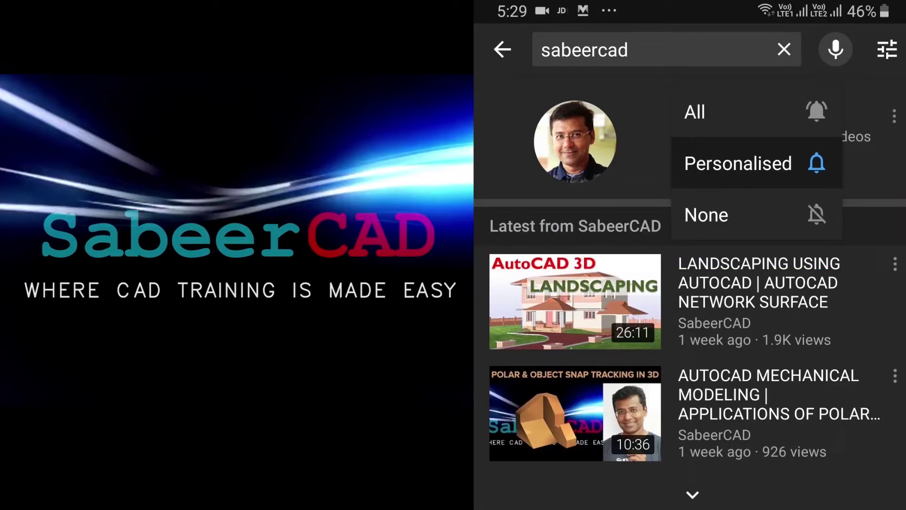
- Open House 3d views.dwg to show the shaded 3D house with red roofs on green ground
left_click(736, 112)
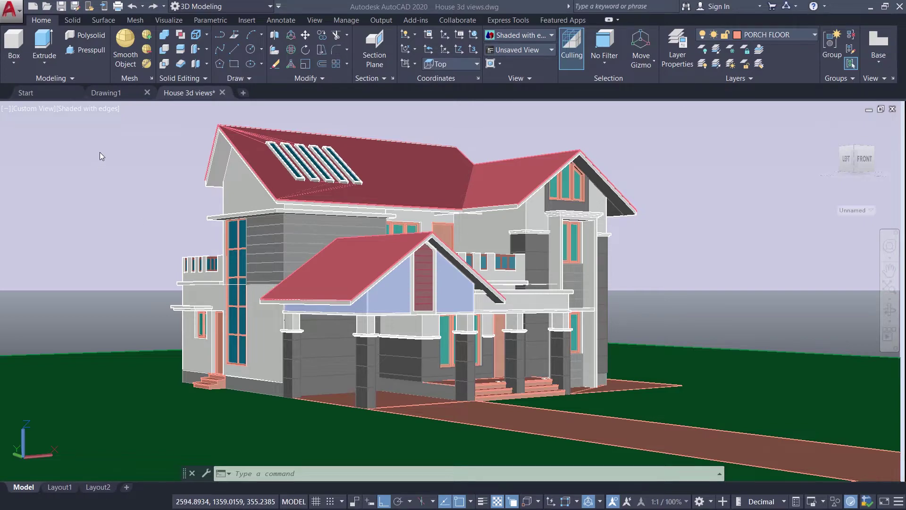
- Switch the house to 2D Wireframe in Top view and zoom out to the site boundary
left_click(91, 108)
left_click(121, 135)
left_click(31, 108)
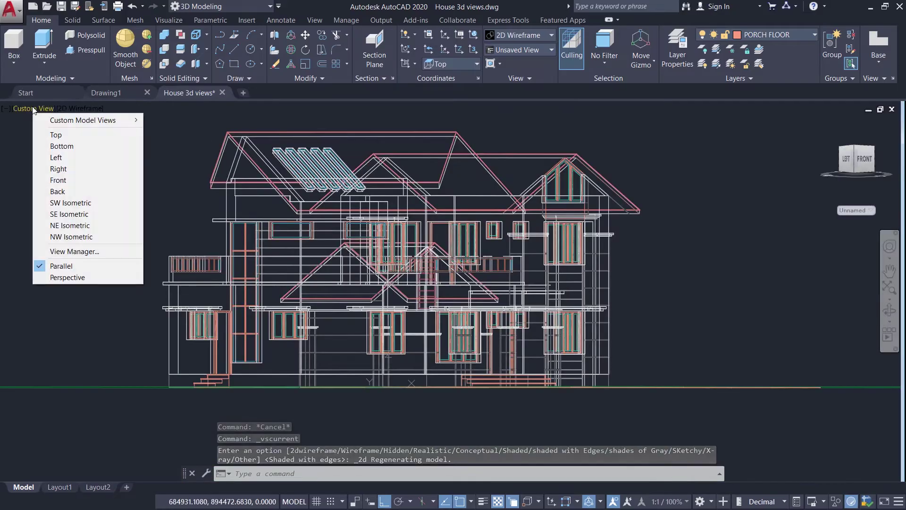
left_click(55, 135)
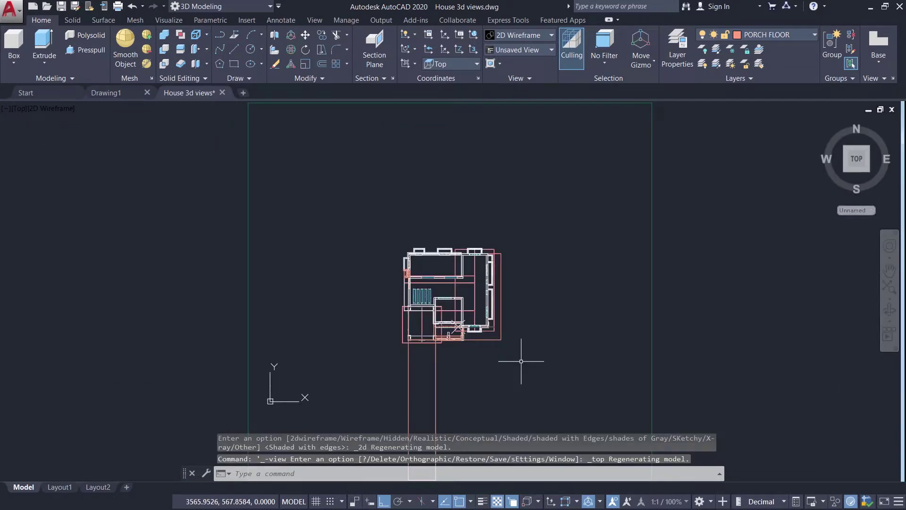
scroll(538, 280, "down", 2)
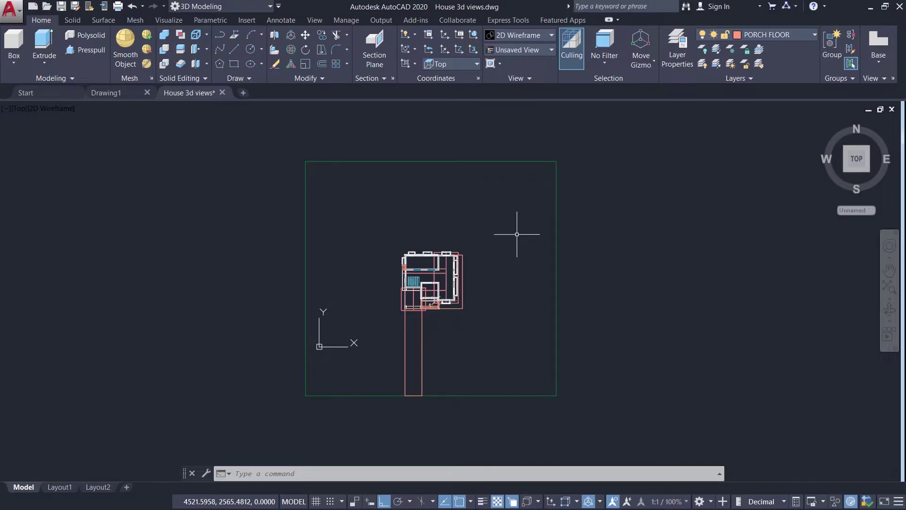
- Draw a radius 3000 circle centred on the house, then view it in SW Isometric
left_click(261, 49)
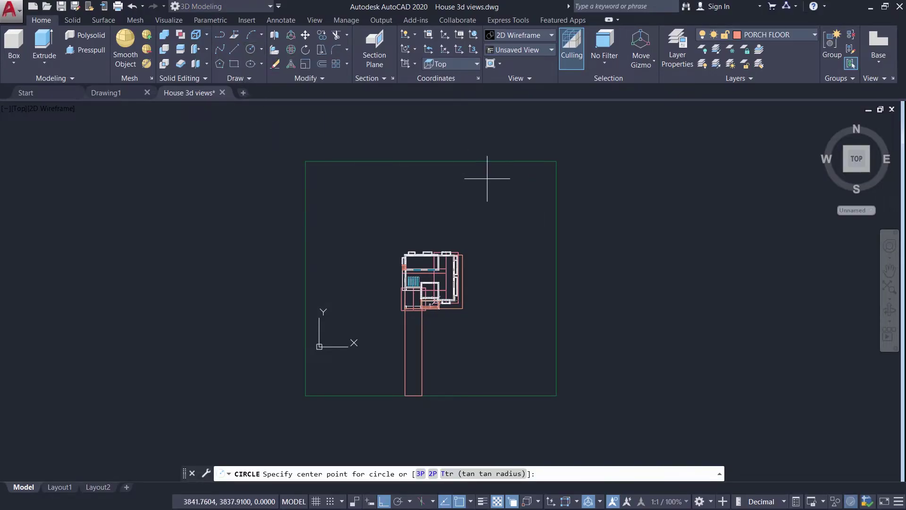
scroll(429, 281, "up", 8)
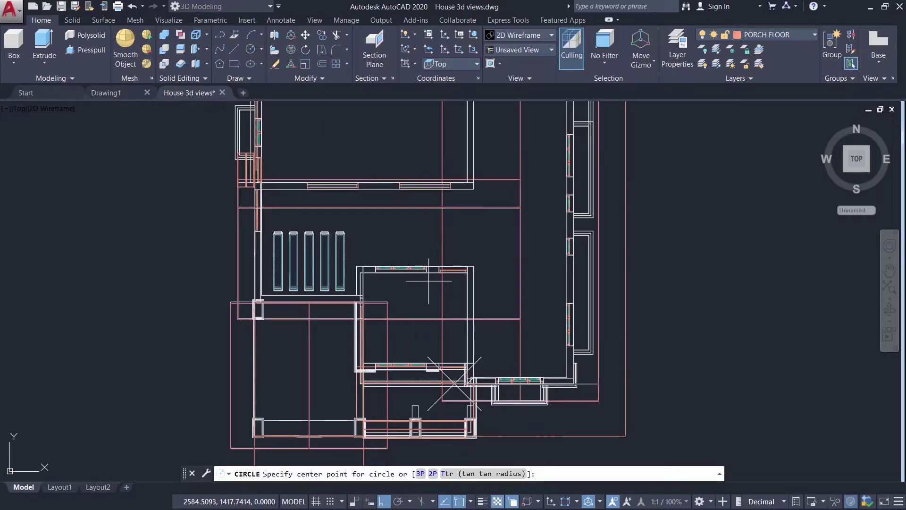
left_click(417, 245)
scroll(431, 245, "down", 8)
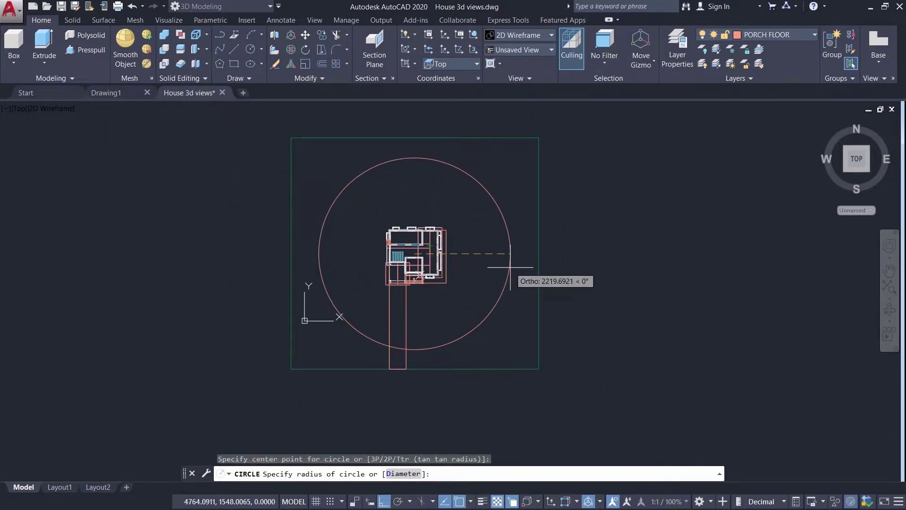
type("3000")
key("Return")
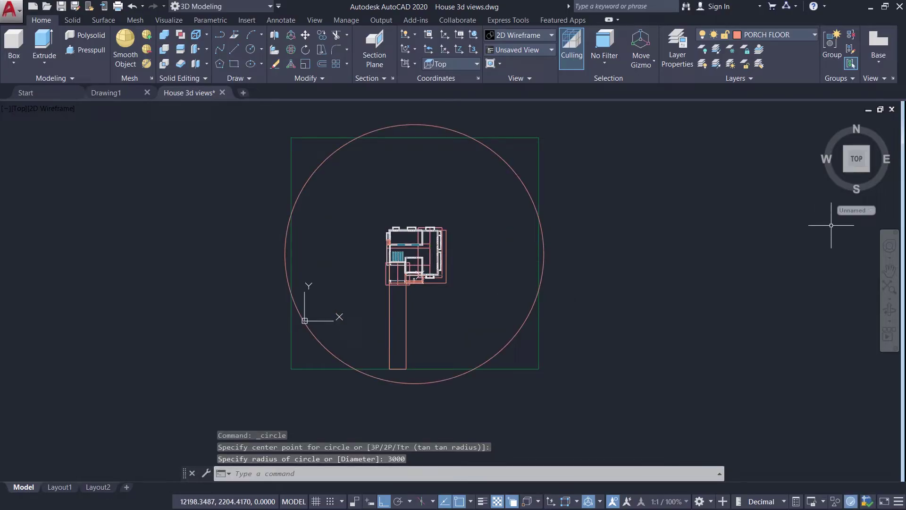
left_click(845, 174)
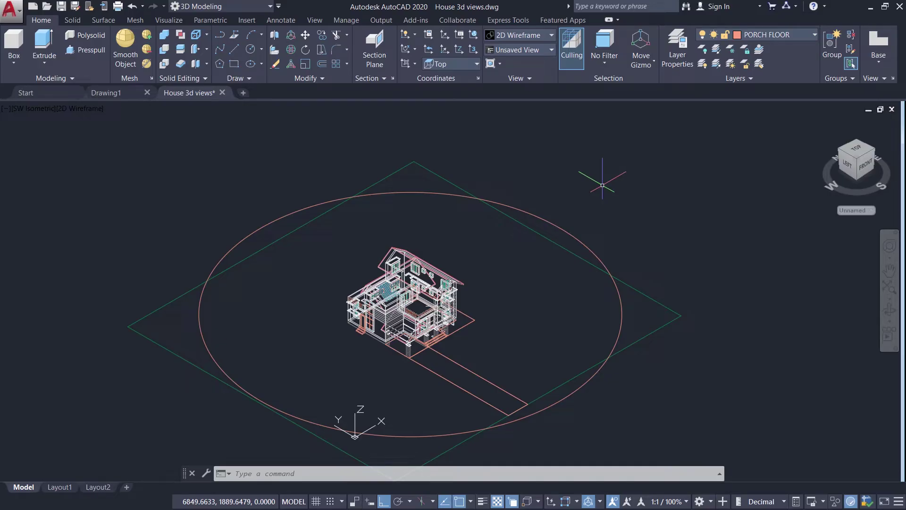
- Move the circle 300 units up along Z, then launch ANIPATH for motion path animation
left_click(306, 37)
left_click(582, 238)
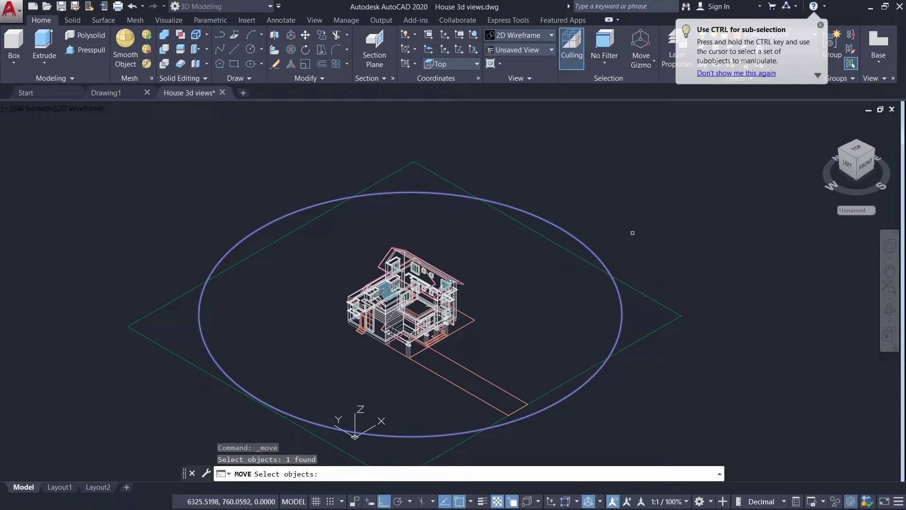
key("Return")
left_click(663, 277)
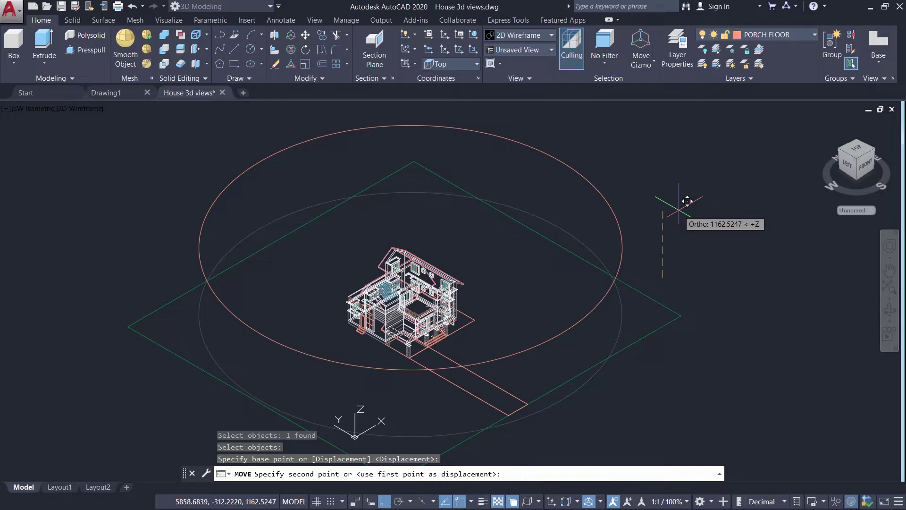
type("300")
key("Return")
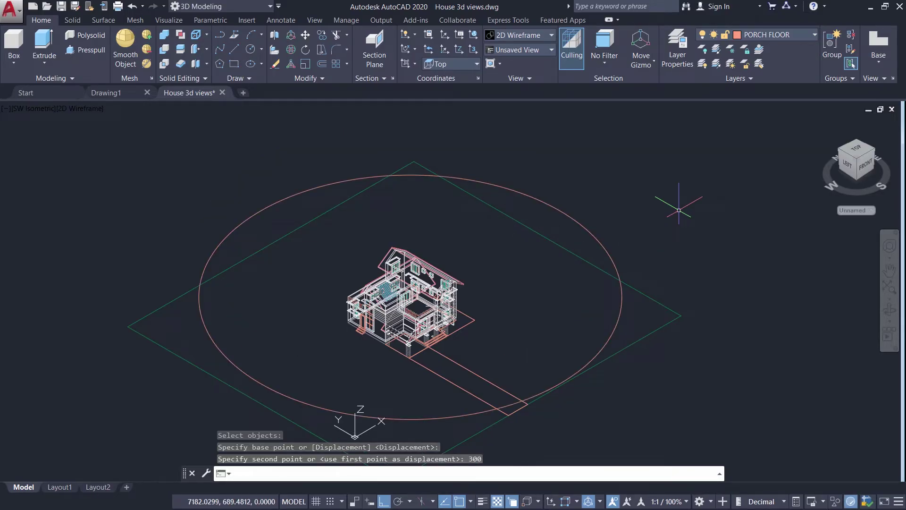
type("anipath")
key("Return")
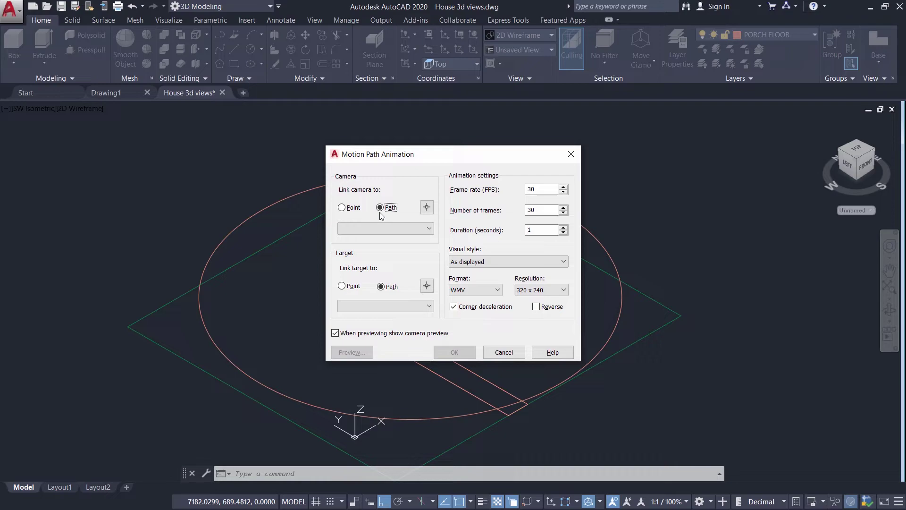
- Link the camera to the raised circle as path Path1
left_click(426, 207)
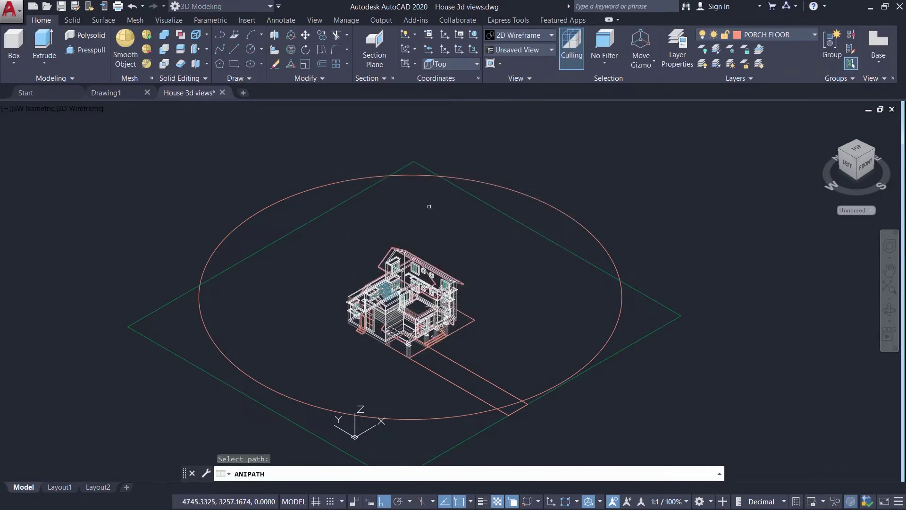
left_click(506, 188)
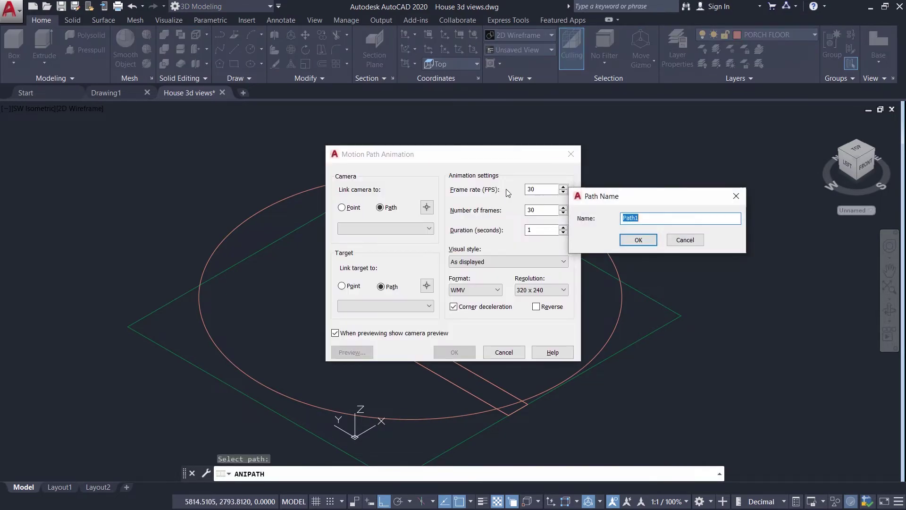
left_click(632, 240)
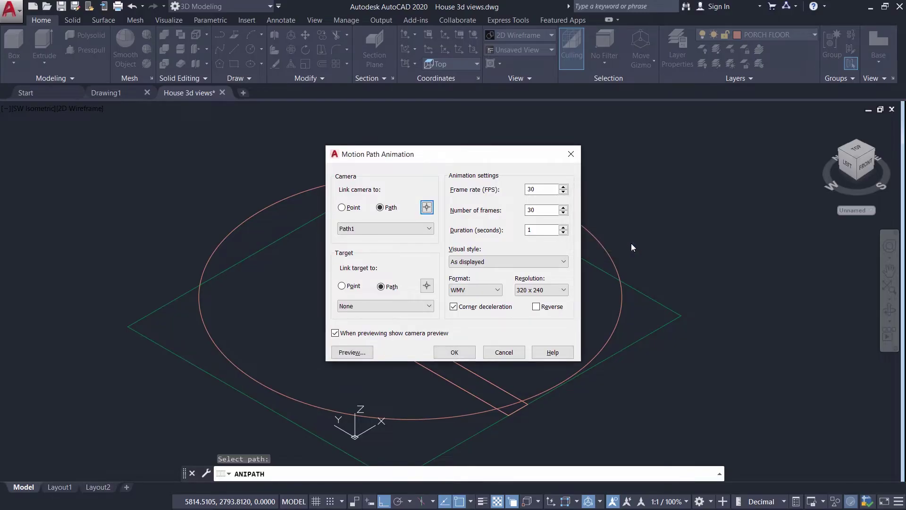
- Set the target to a point snapped to the circle's centre, named Point 1
left_click(343, 286)
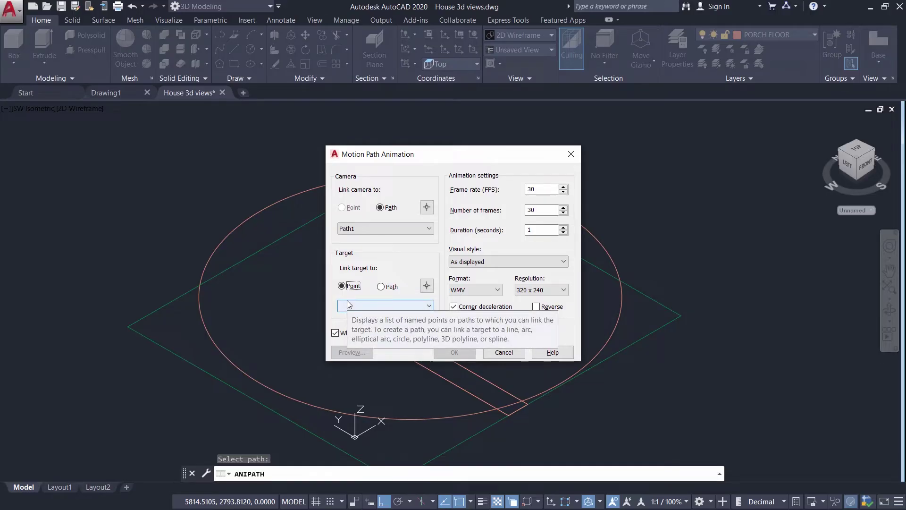
left_click(427, 286)
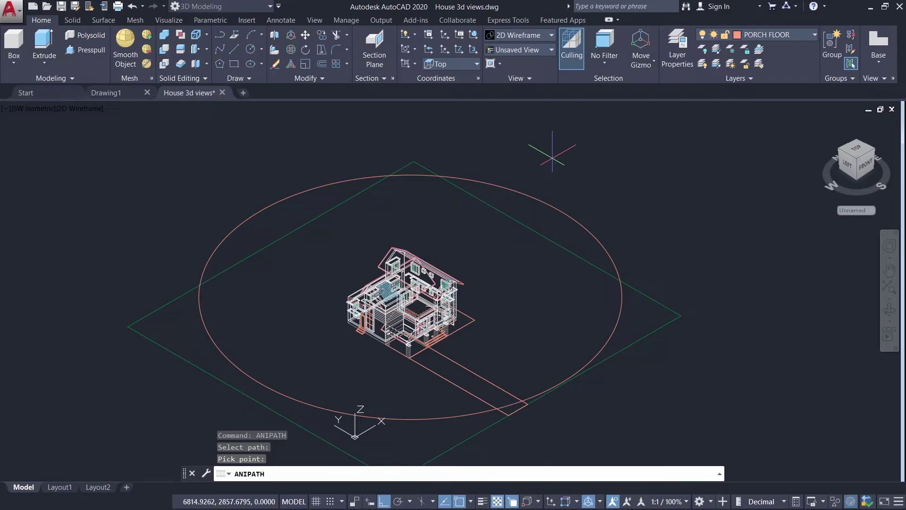
right_click(549, 156, "shift")
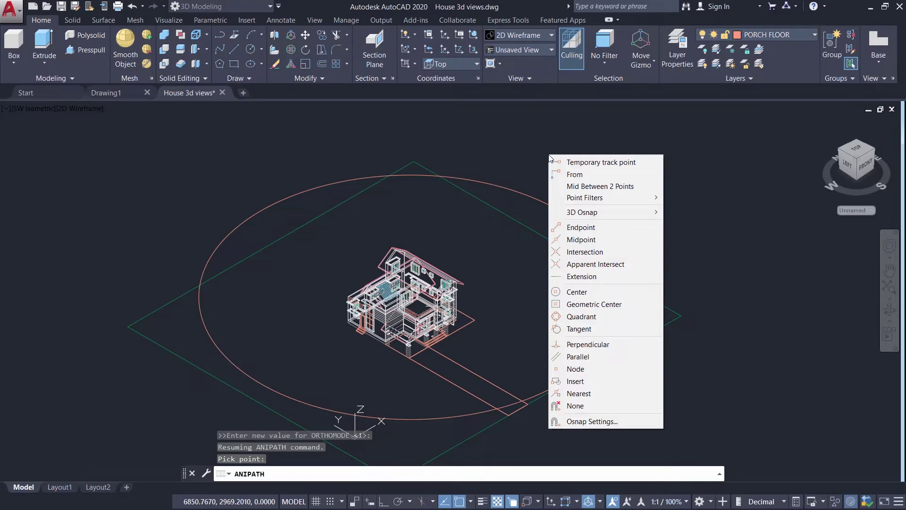
left_click(577, 291)
left_click(576, 222)
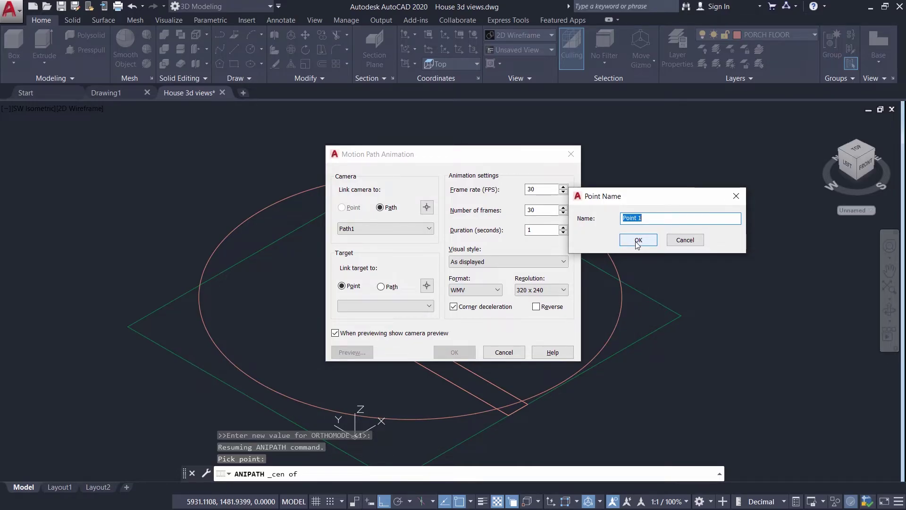
left_click(638, 241)
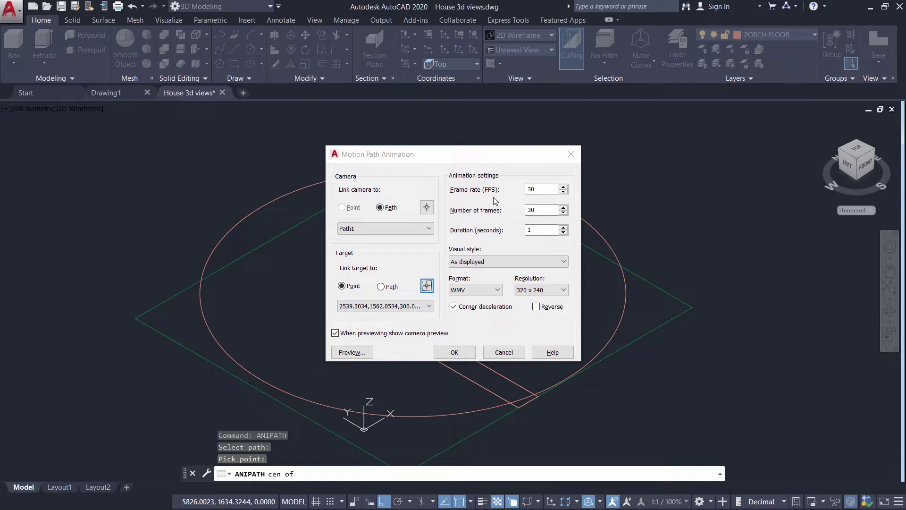
- Preview the camera orbit around the house, then close the preview
left_click(360, 352)
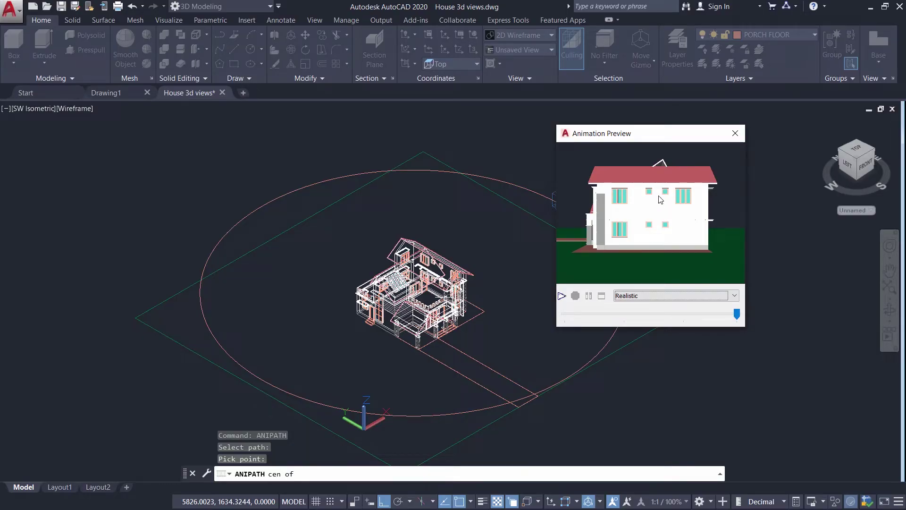
left_click(734, 136)
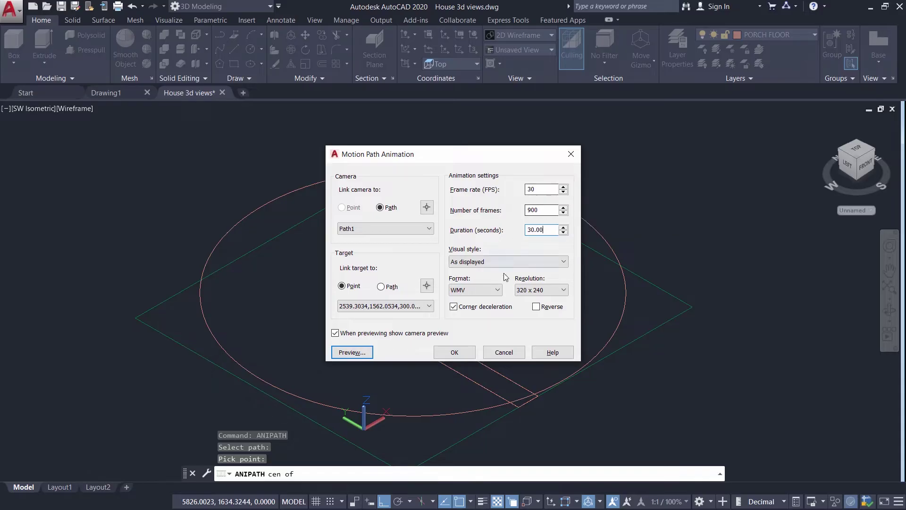
left_click(539, 290)
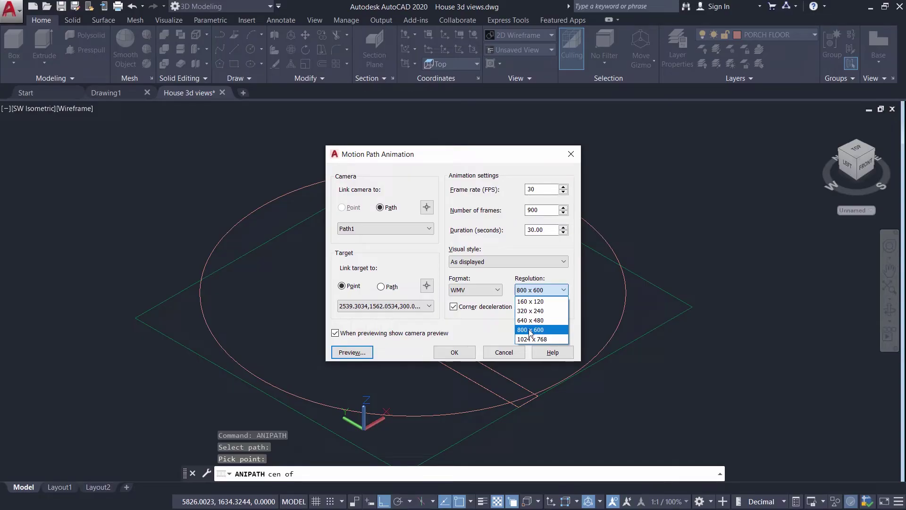
left_click(351, 353)
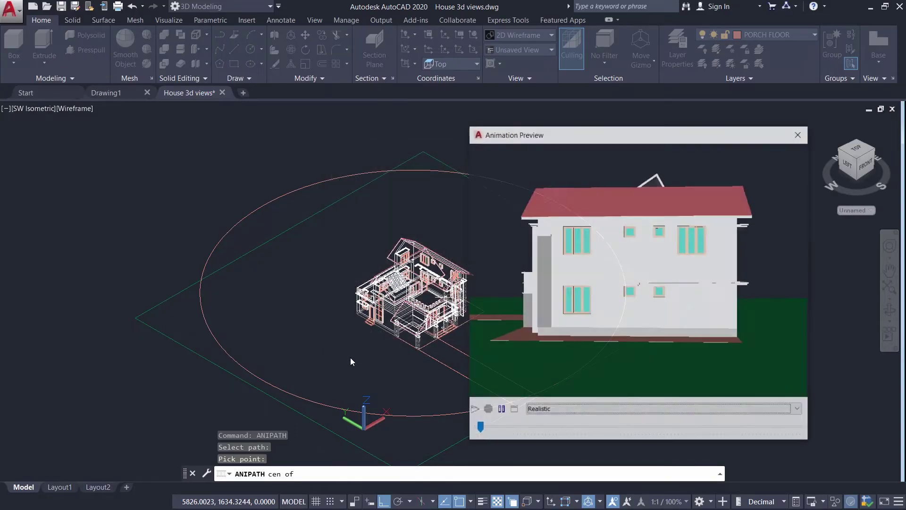
left_click_drag(588, 141, 508, 133)
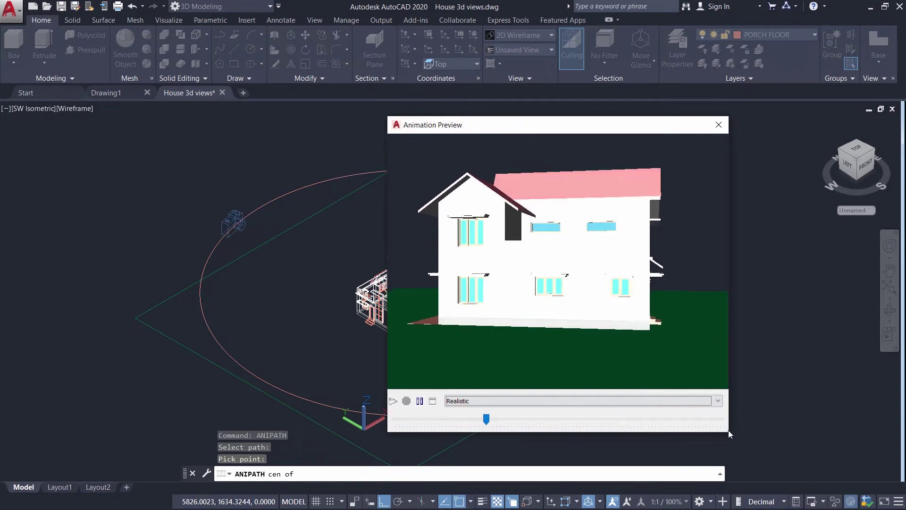
left_click_drag(729, 432, 781, 458)
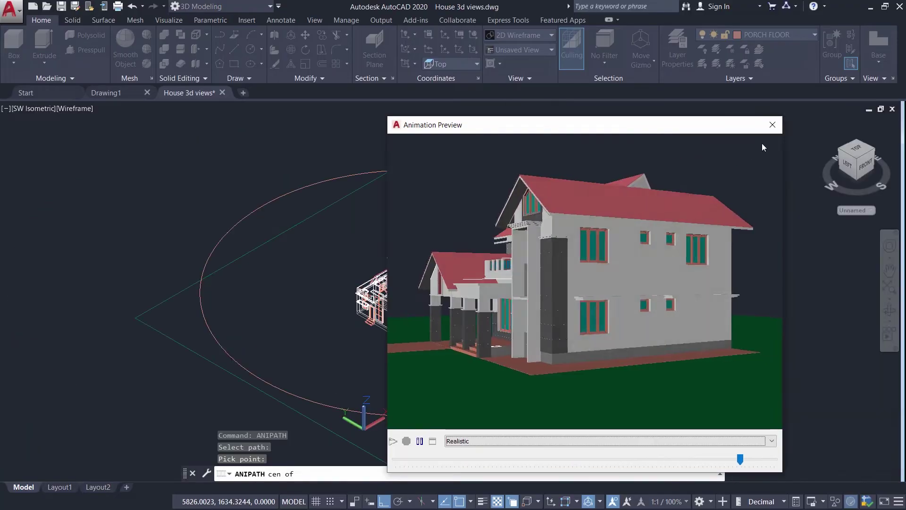
left_click(771, 124)
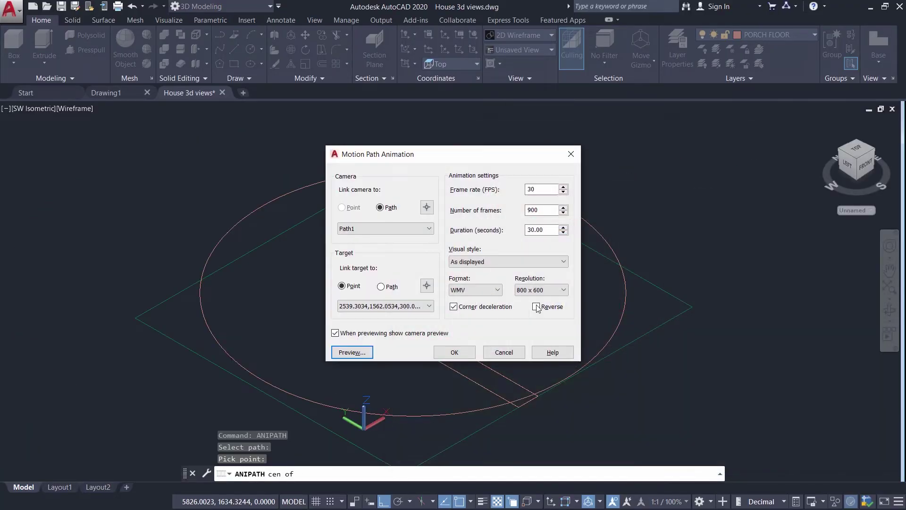
- Set the animation to AVI format, 1024 x 768, Shaded with edges, and accept the settings
left_click(471, 294)
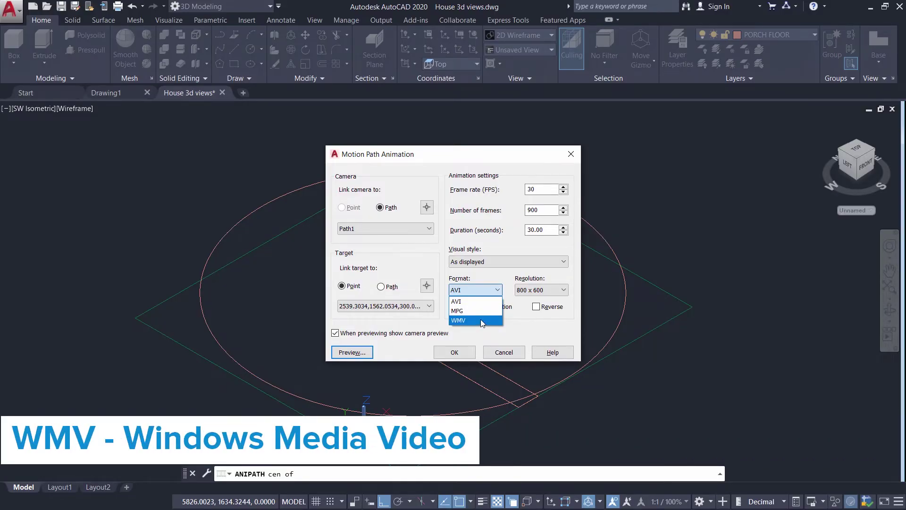
left_click(466, 301)
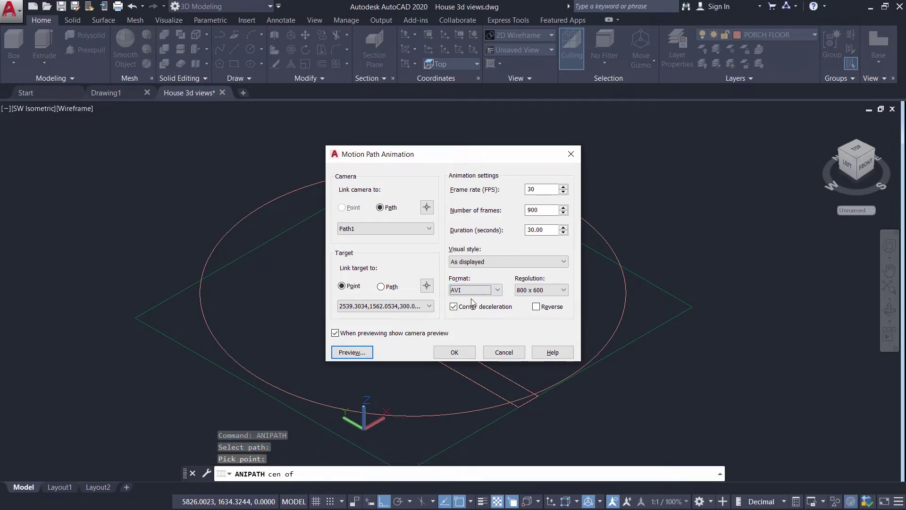
left_click(551, 295)
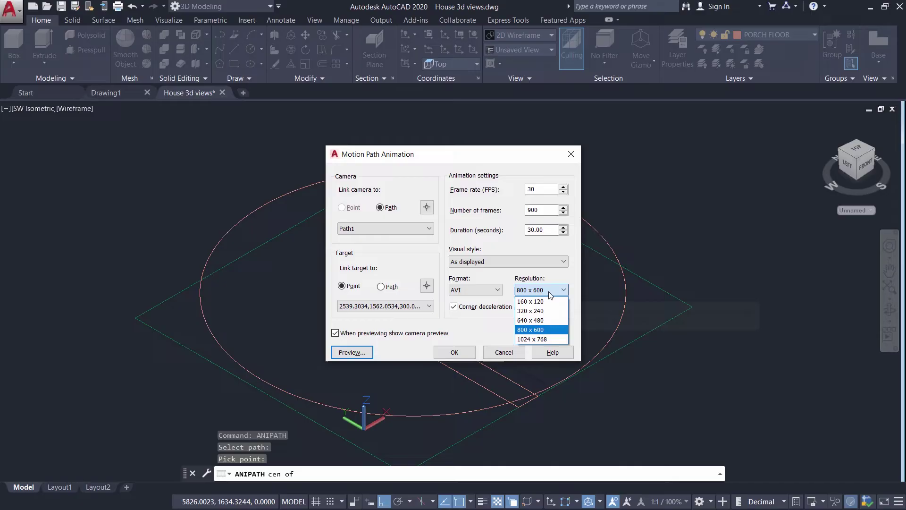
left_click(522, 339)
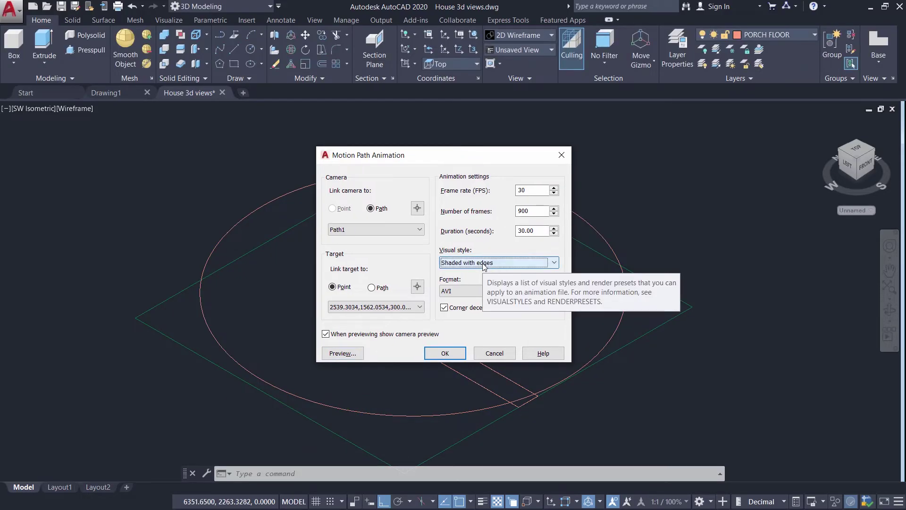
left_click(483, 263)
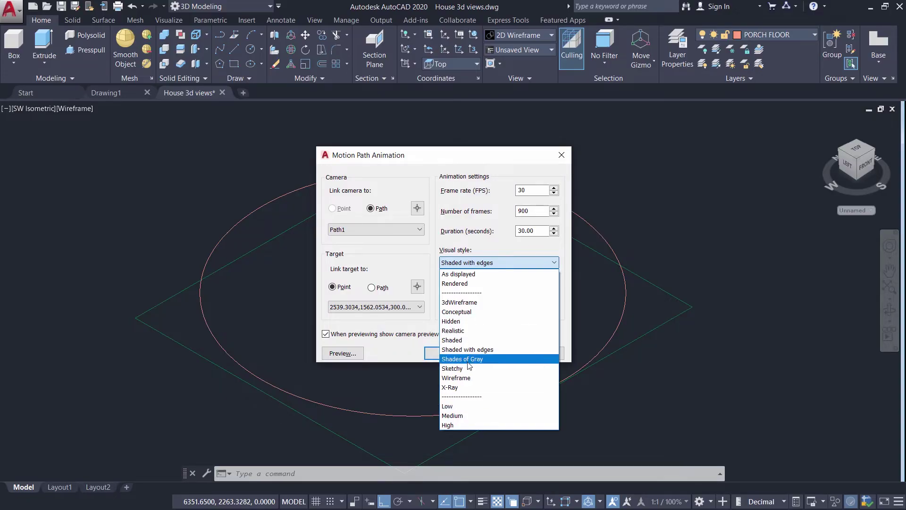
left_click(468, 353)
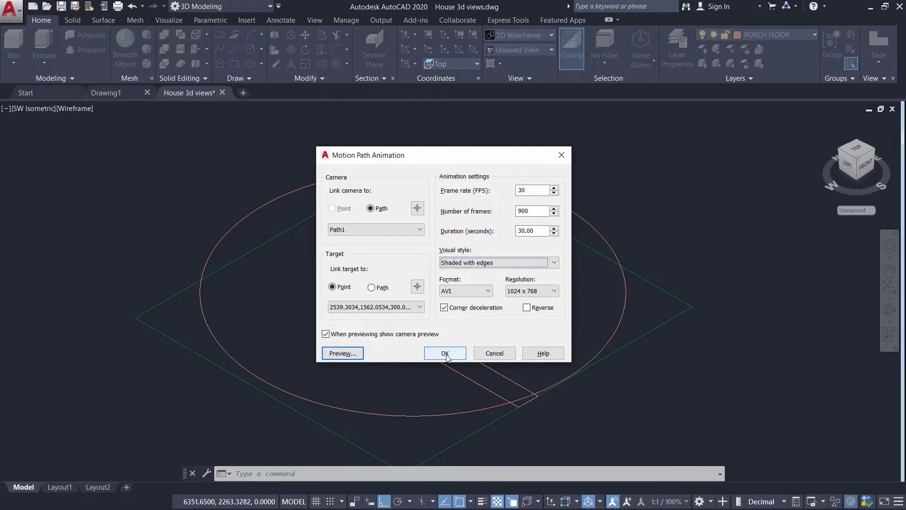
left_click(447, 355)
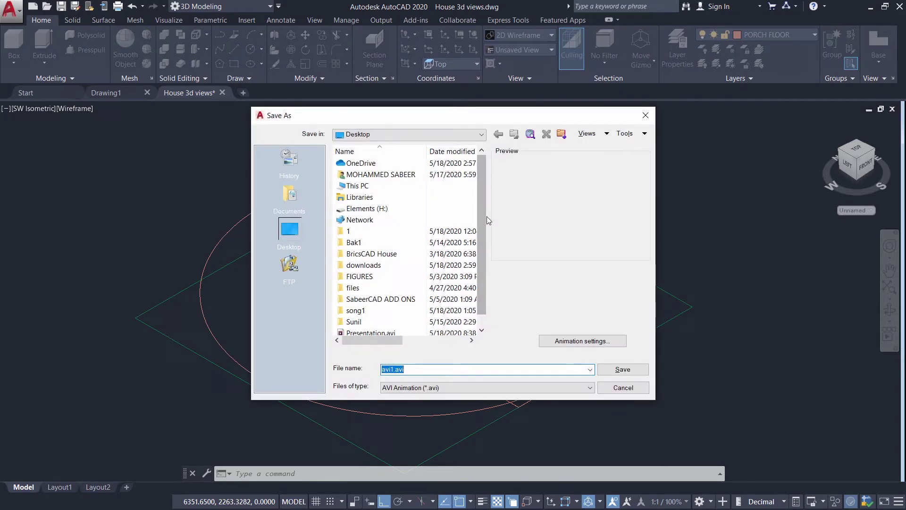
- Save the video as House Animation.avi instead of avi1.avi
scroll(378, 344, "down", 1)
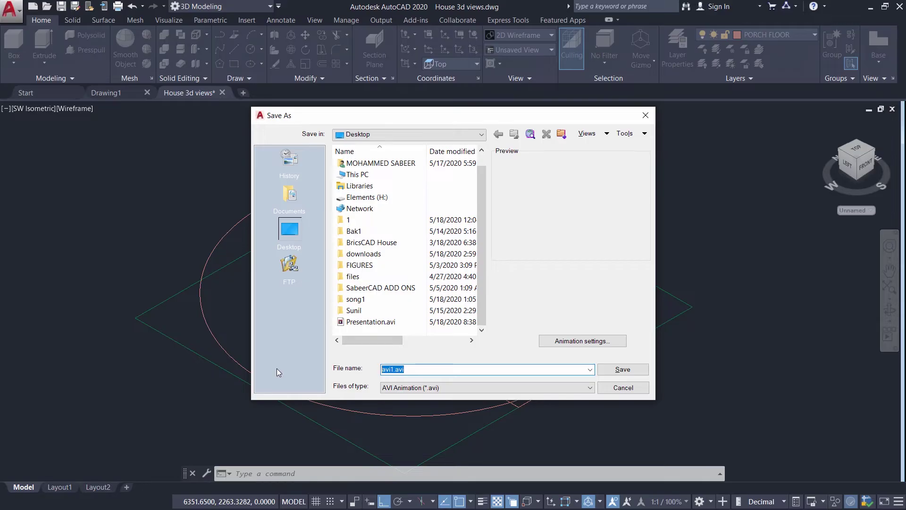
key("BackSpace")
type("House Animation")
key("Return")
left_click(418, 350)
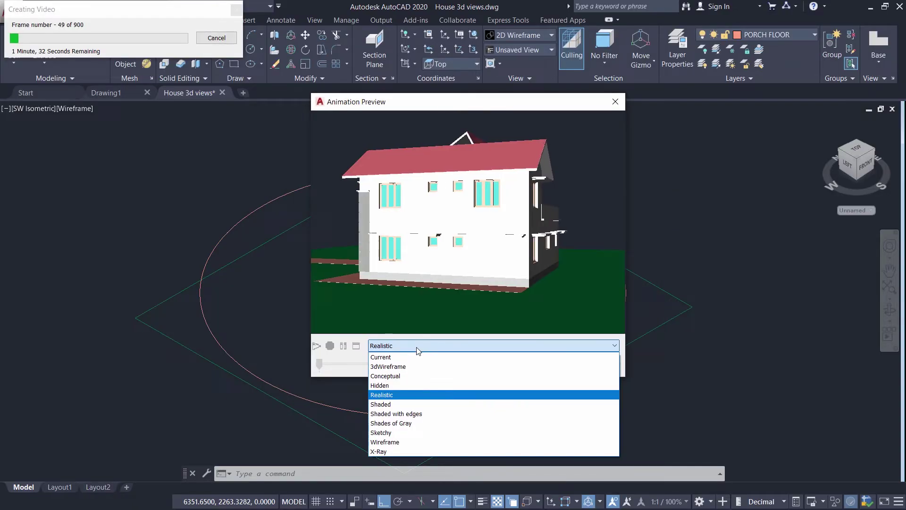
- Switch the rendering preview to the Shaded with edges visual style
left_click(425, 350)
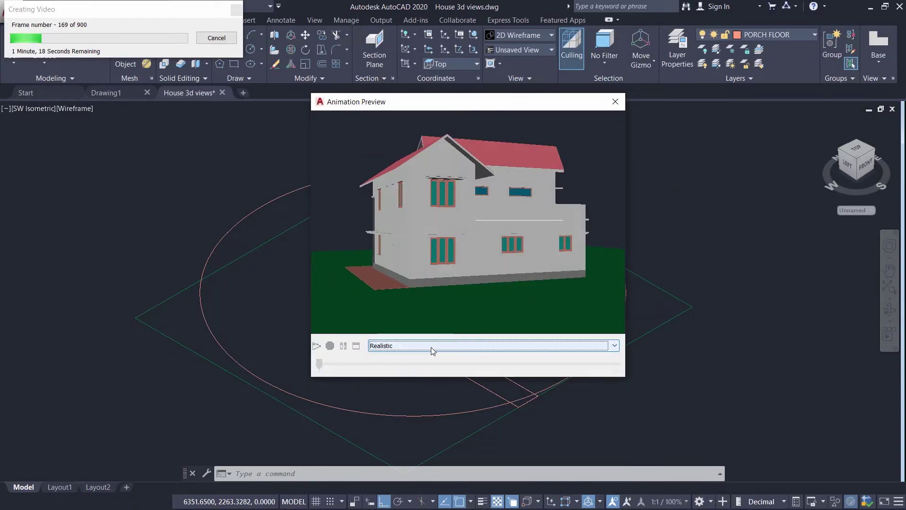
left_click(431, 348)
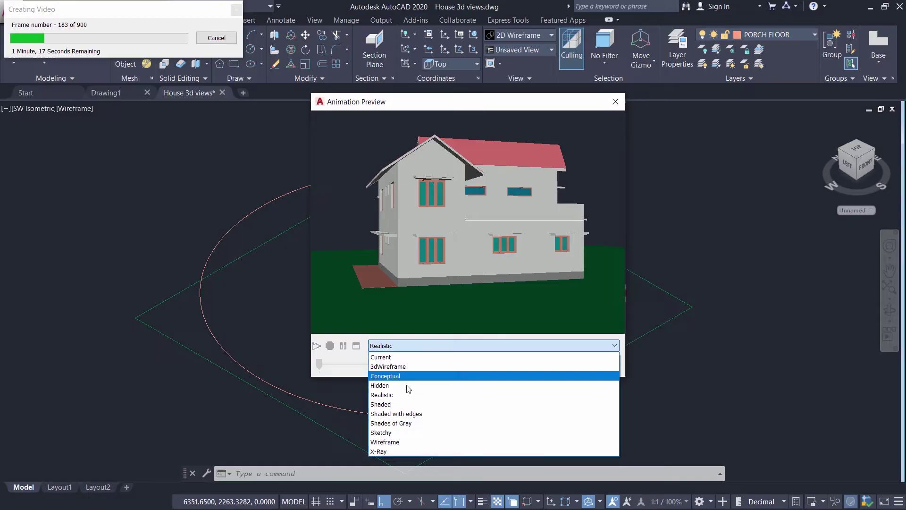
left_click(409, 414)
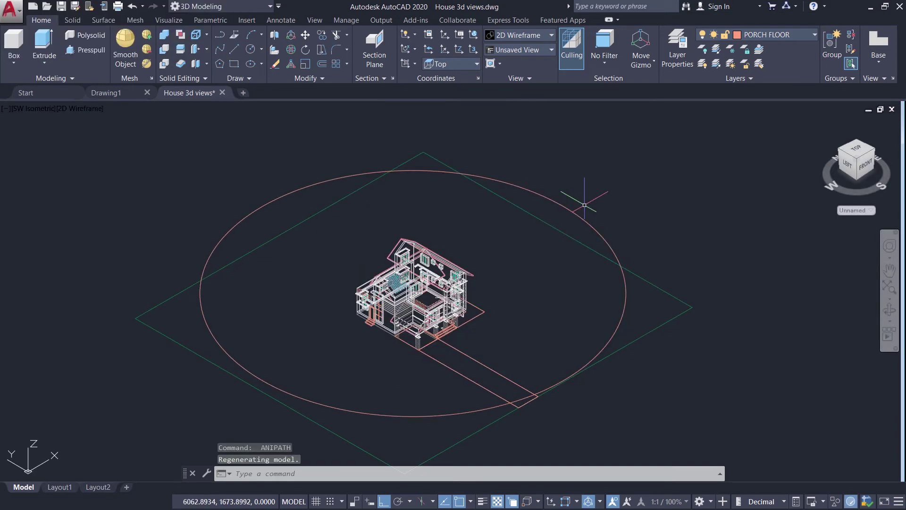
- Open House Animation.avi from the desktop in Movies & TV and play it full screen
left_click(871, 9)
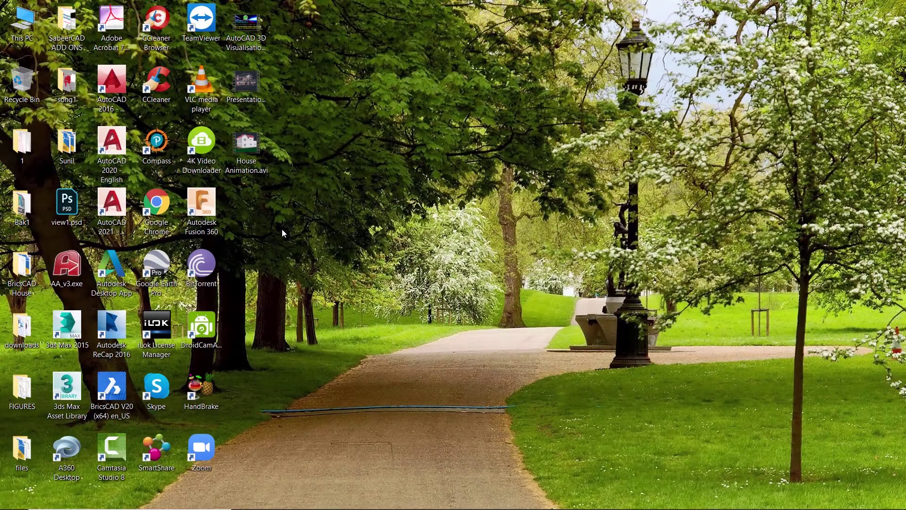
left_click(248, 142)
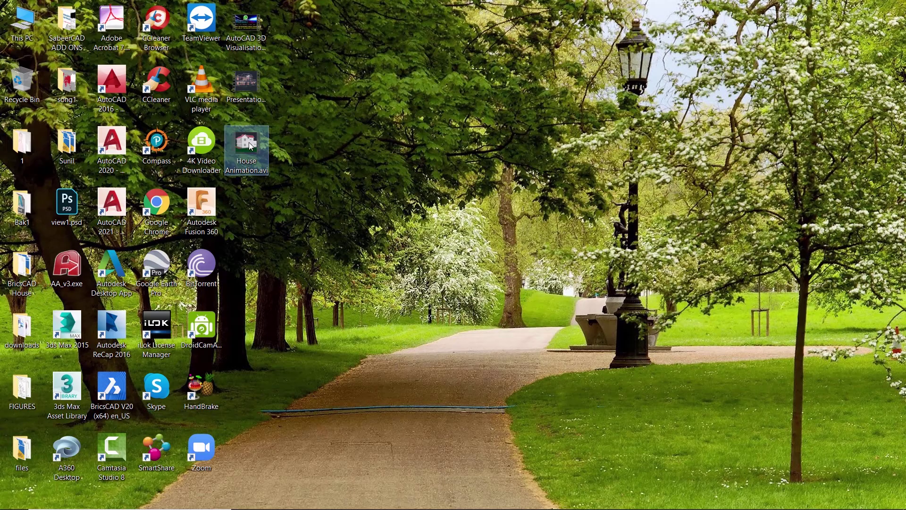
right_click(248, 142)
mouse_move(302, 231)
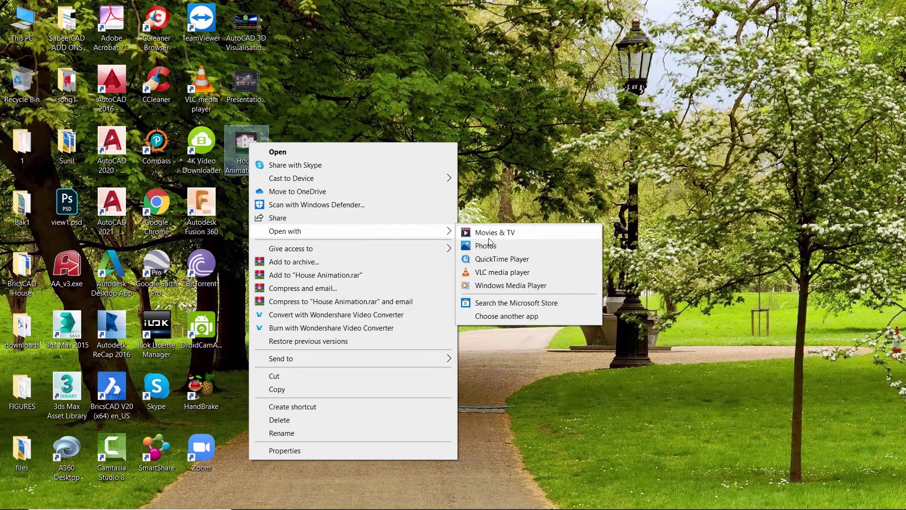
left_click(490, 274)
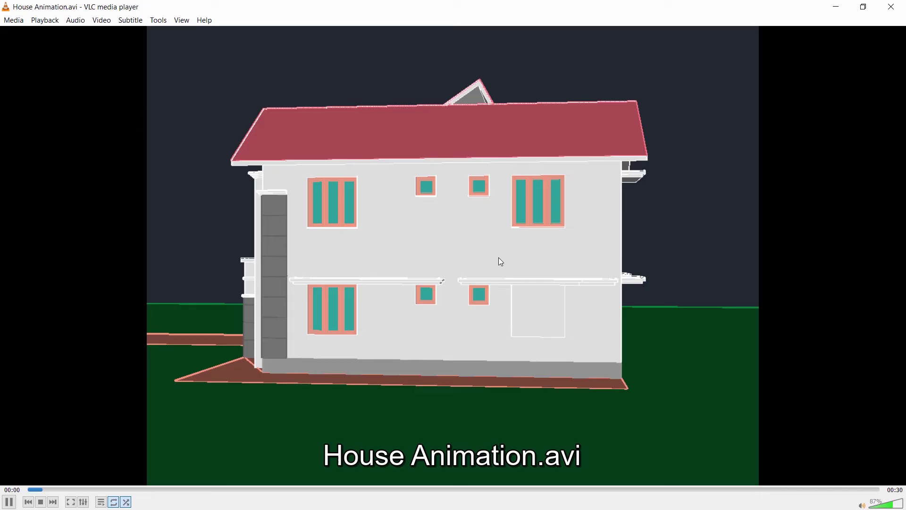
double_click(499, 258)
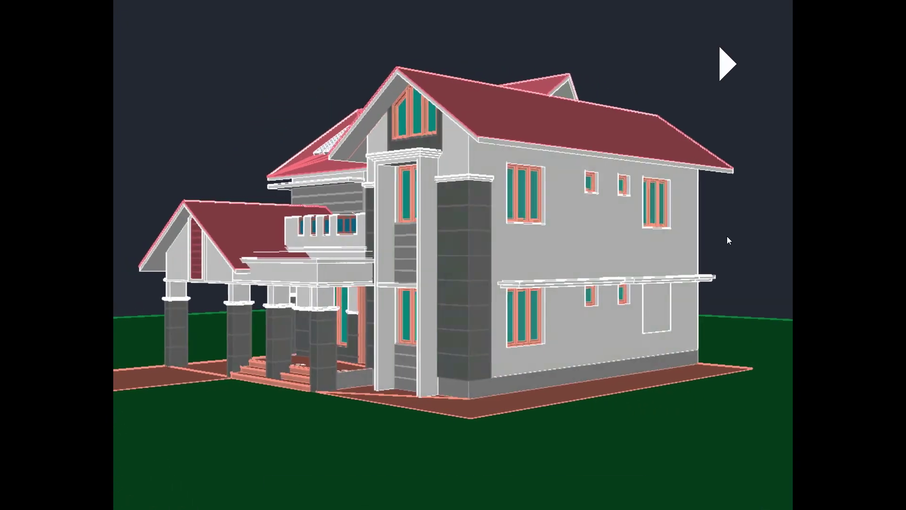
- Skip ahead in the full-screen house orbit playback
key("Right")
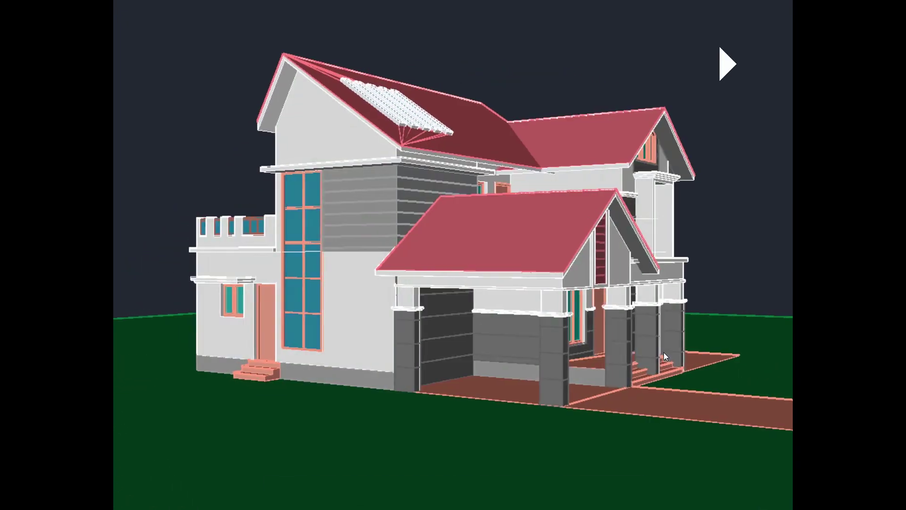